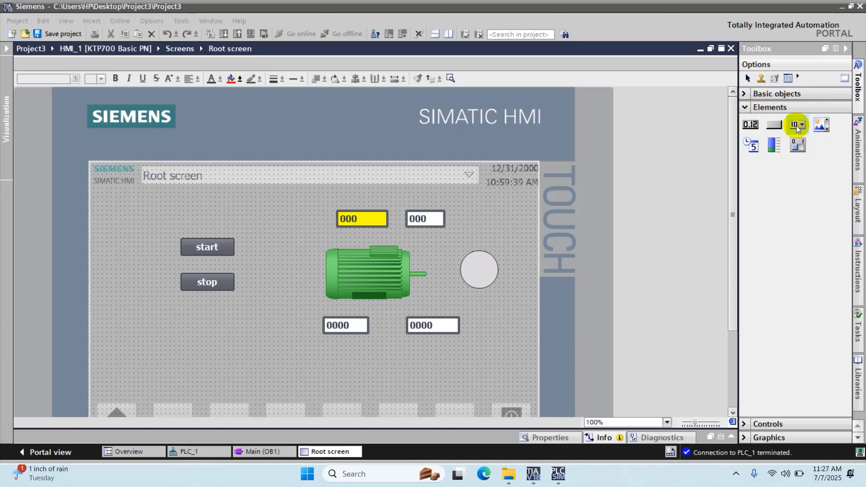
Place a symbolic I/O field below the two 0000 fields under the motor, and open HMI_1's text and graphic lists.
drag(796, 125, 461, 356)
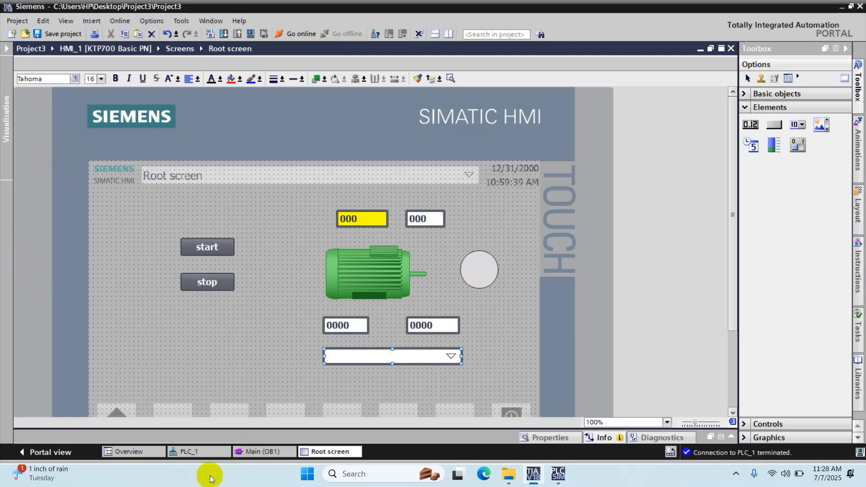
click(280, 452)
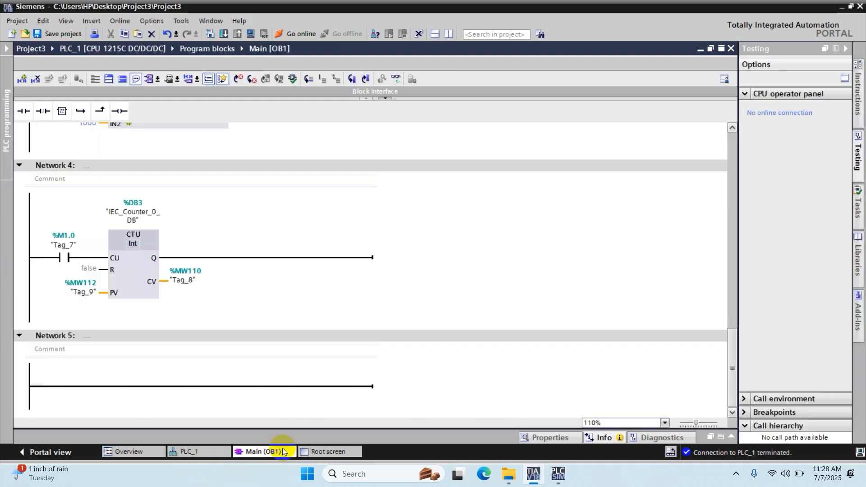
click(7, 140)
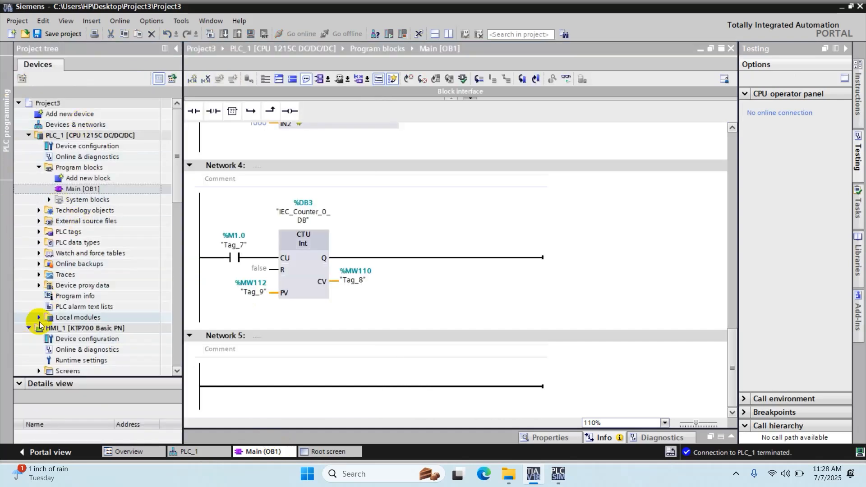
scroll(176, 180, down, 6)
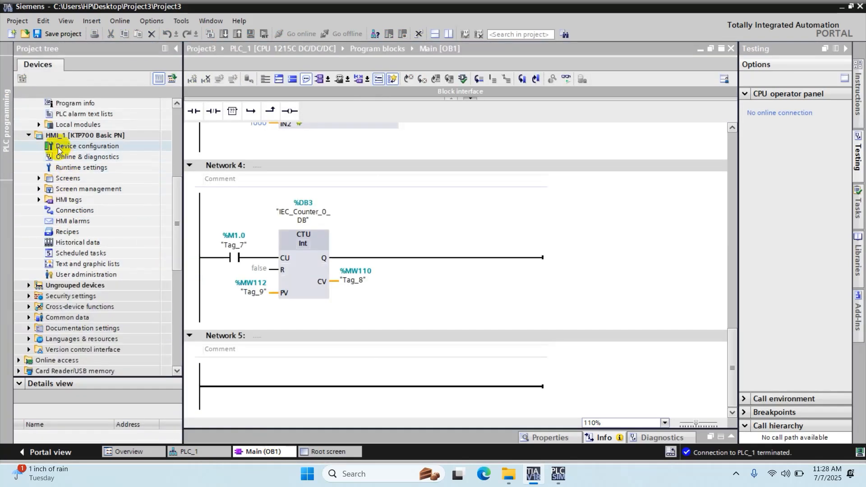
double_click(72, 266)
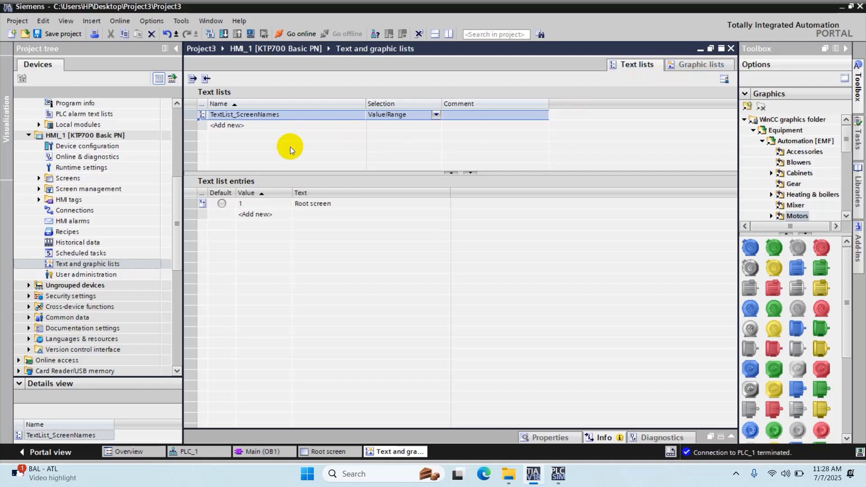
Rename the existing TextList_ScreenNames text list as moto-1.
click(241, 116)
double_click(262, 115)
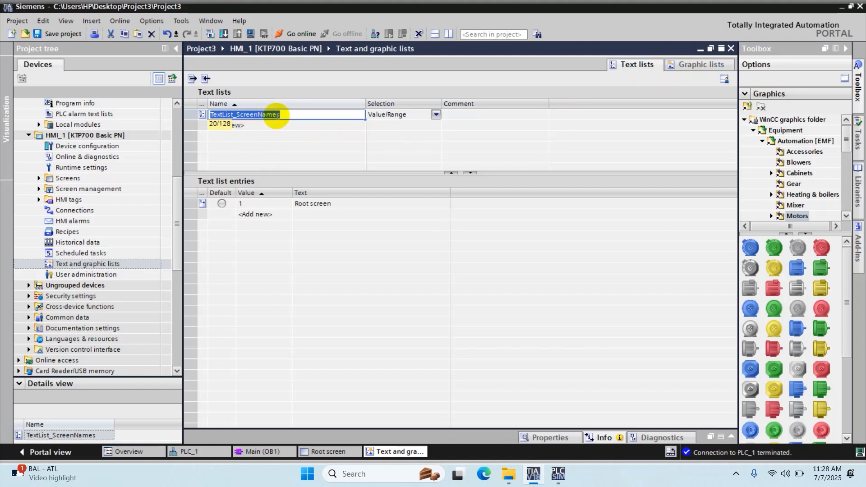
text(moto-)
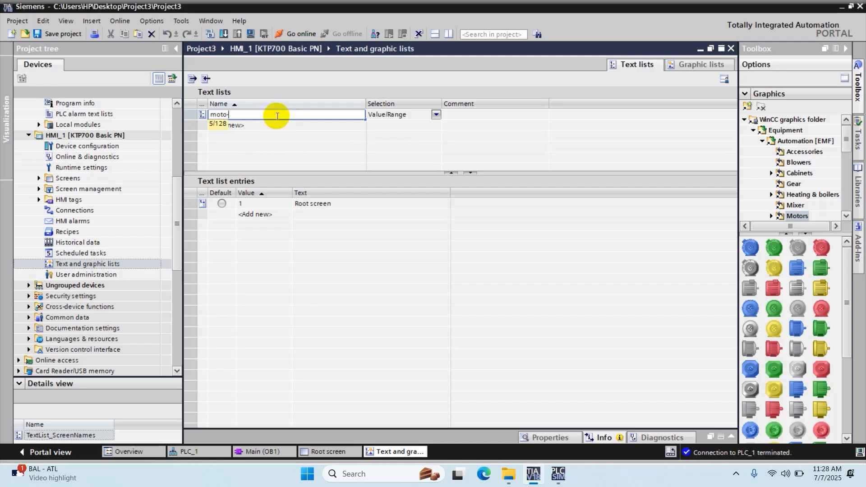
text(1)
key(Return)
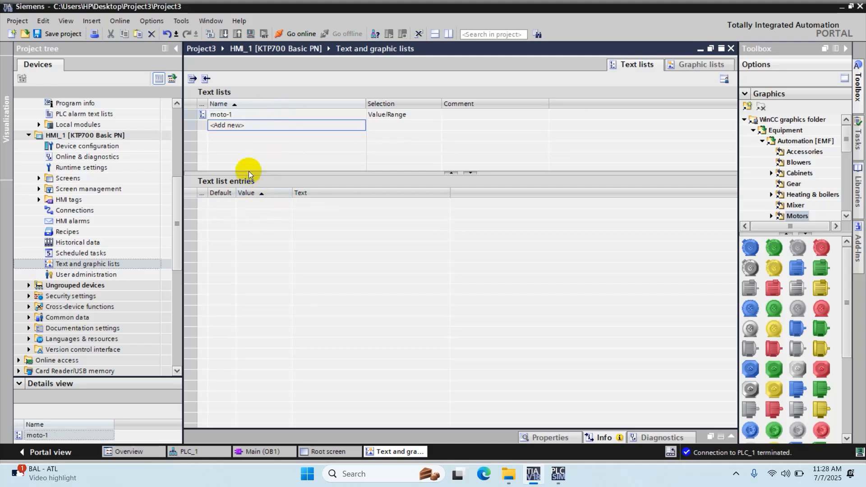
Set the value of the moto-1 list's existing entry to 0.
click(231, 114)
click(221, 207)
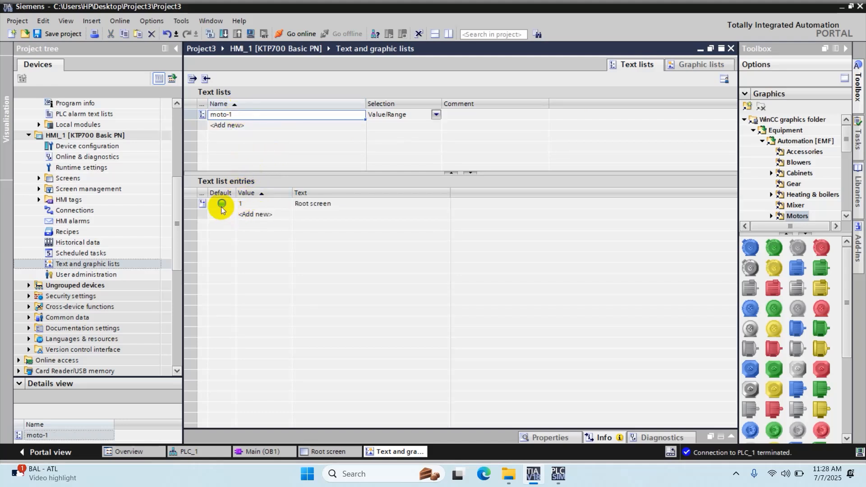
click(248, 204)
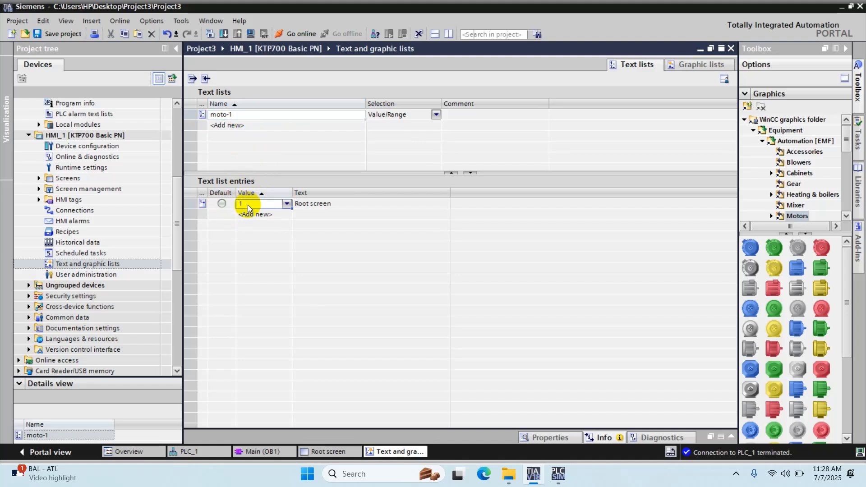
text(0)
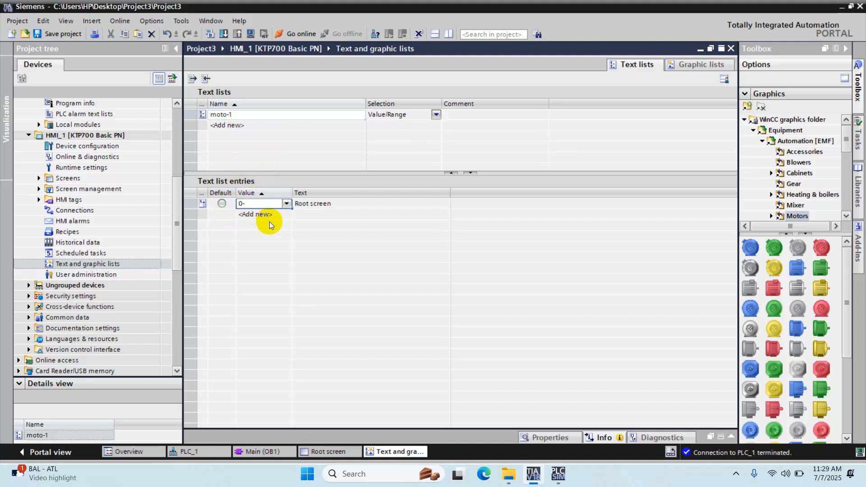
Replace the text of the value 0 entry with "moto- 1 is stop".
click(336, 205)
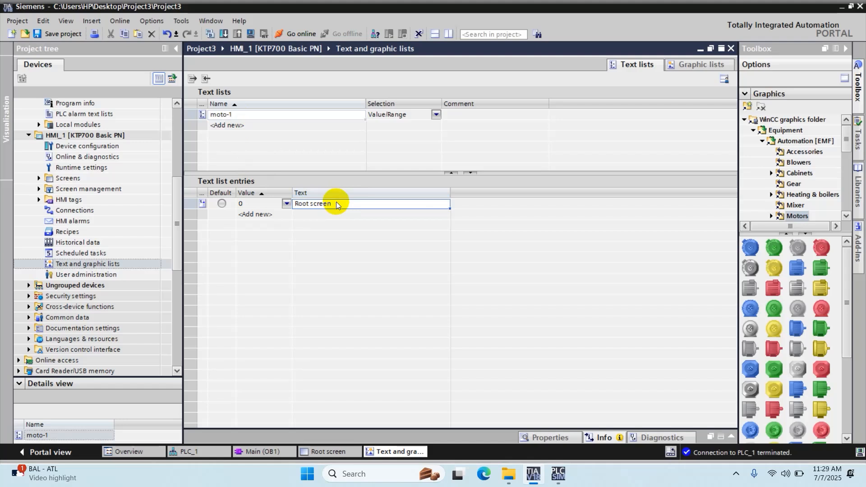
click(337, 202)
text(moto)
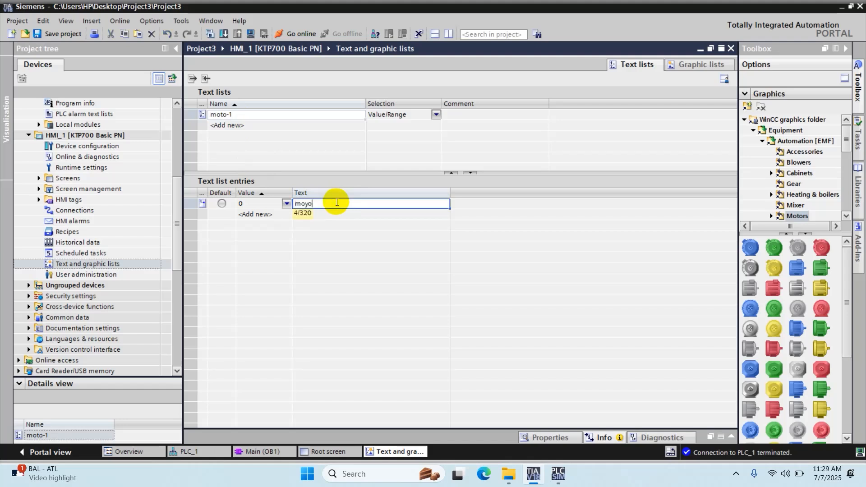
key(BackSpace)
key(BackSpace)
text(to-)
text( 1 o)
text(s top)
key(BackSpace)
key(BackSpace)
key(BackSpace)
text(stop)
click(384, 218)
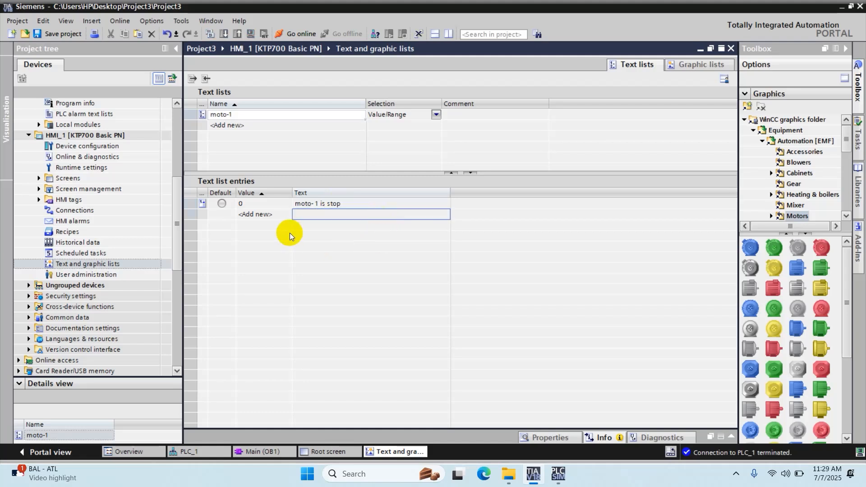
Add a second text list entry with value 1 and the text "motot-1 is running".
click(256, 214)
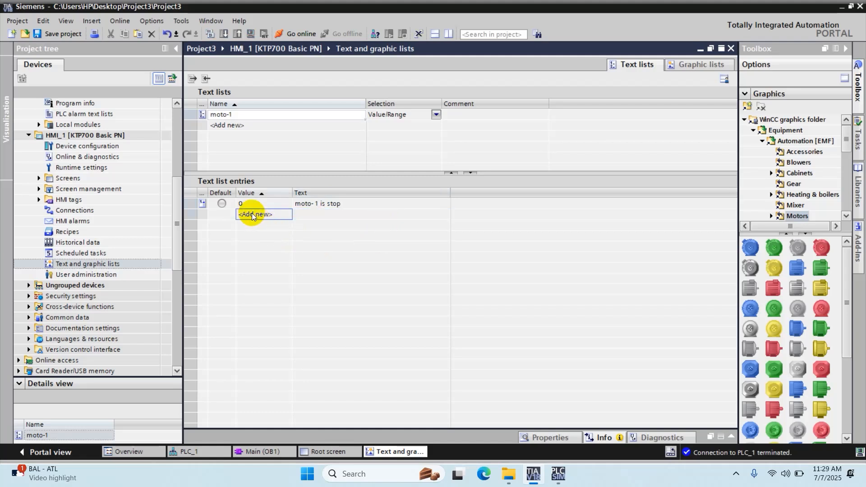
click(310, 211)
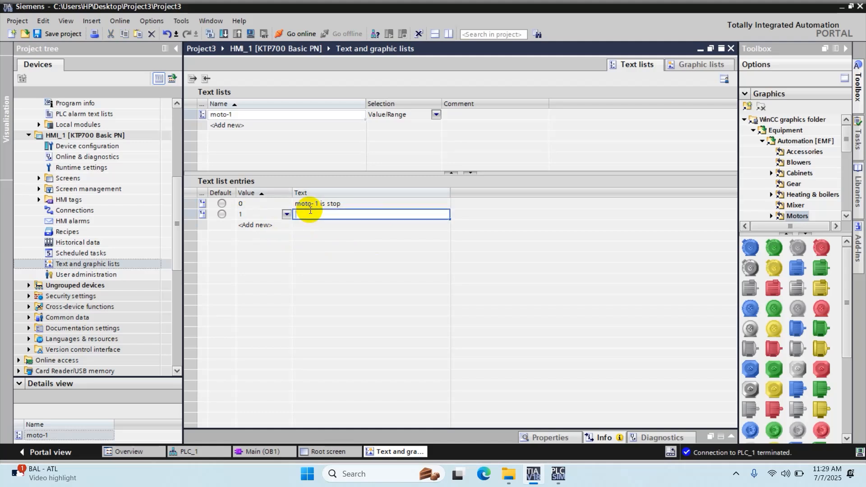
text(moto- 1 is ru)
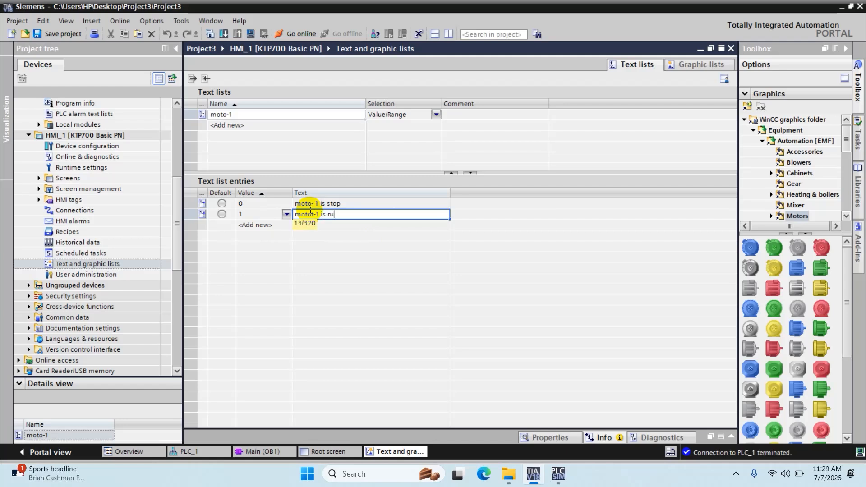
text(nnig)
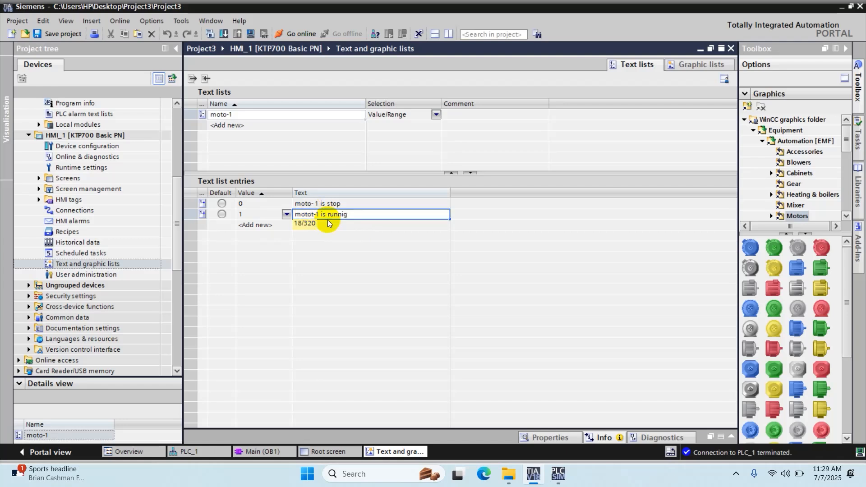
click(344, 214)
text(n)
key(Return)
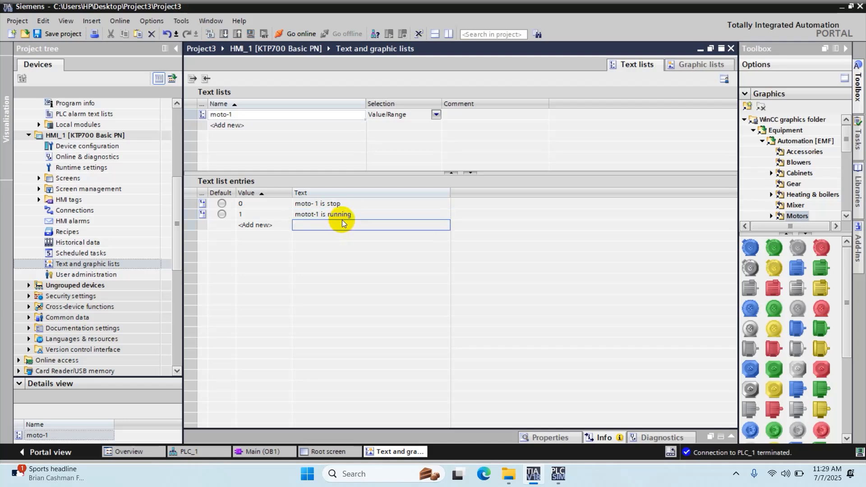
Edit the entry texts to read "motor - 1 is stop" for value 0 and "motot -1 is running" for value 1.
click(315, 204)
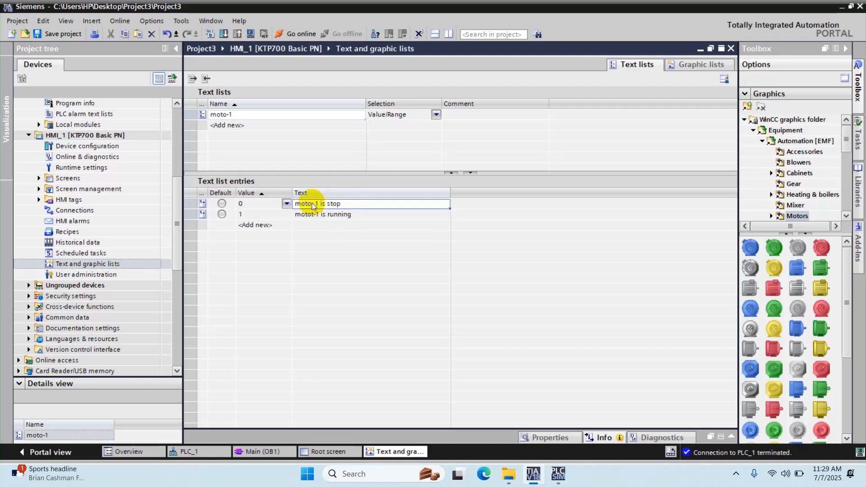
click(315, 204)
text(r)
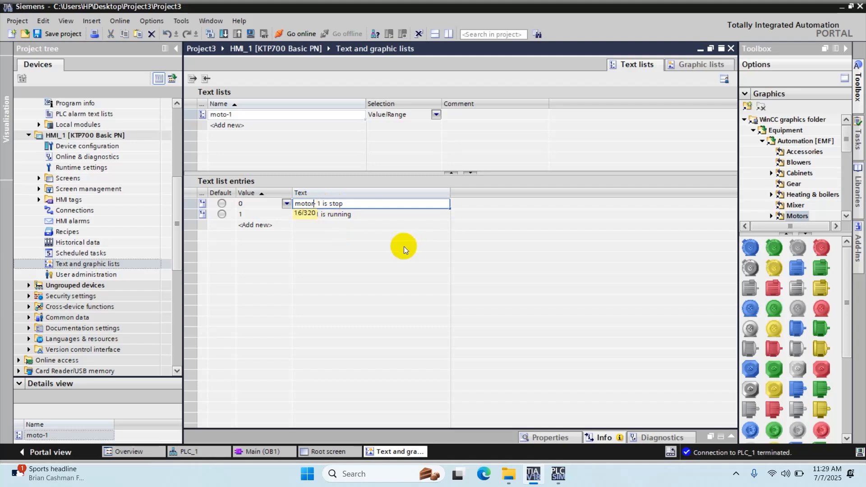
key(Return)
double_click(315, 215)
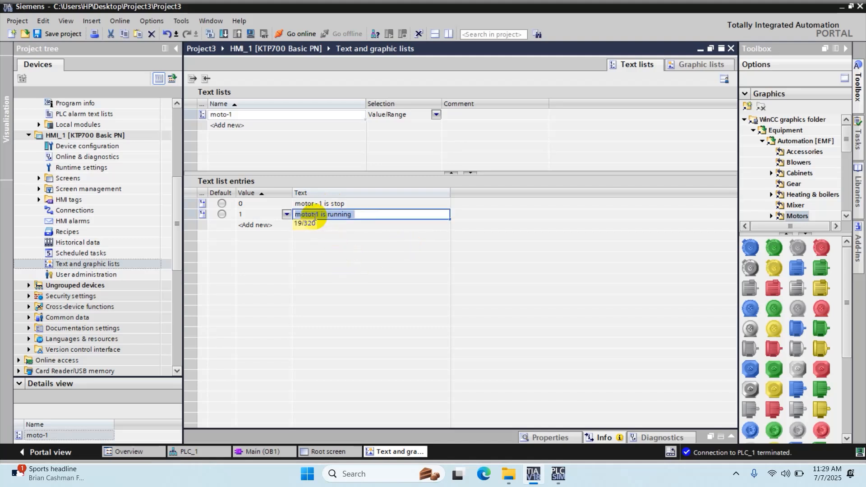
click(332, 239)
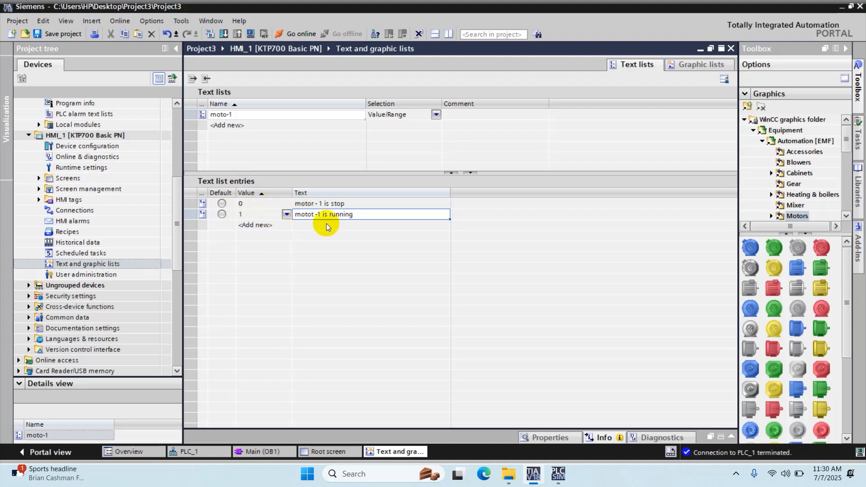
Assign the PLC tag Tag_3 (%Q0.0) from the default tag table to the symbolic I/O field on the Root screen.
click(332, 450)
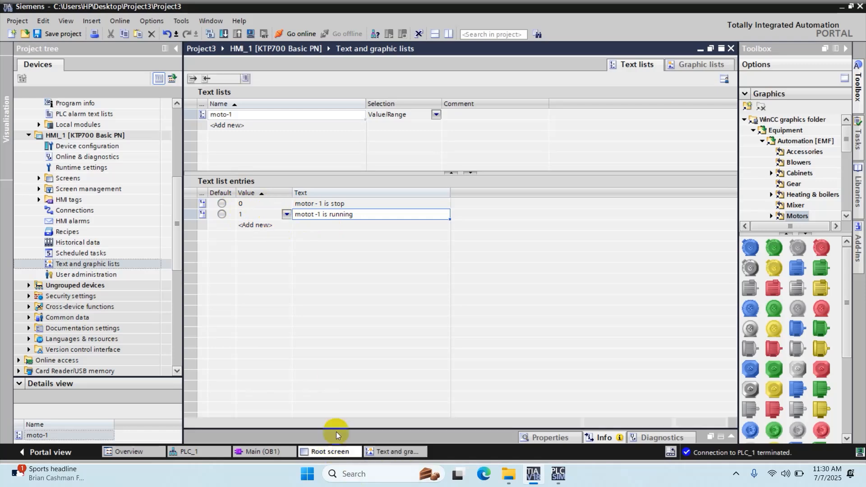
click(555, 357)
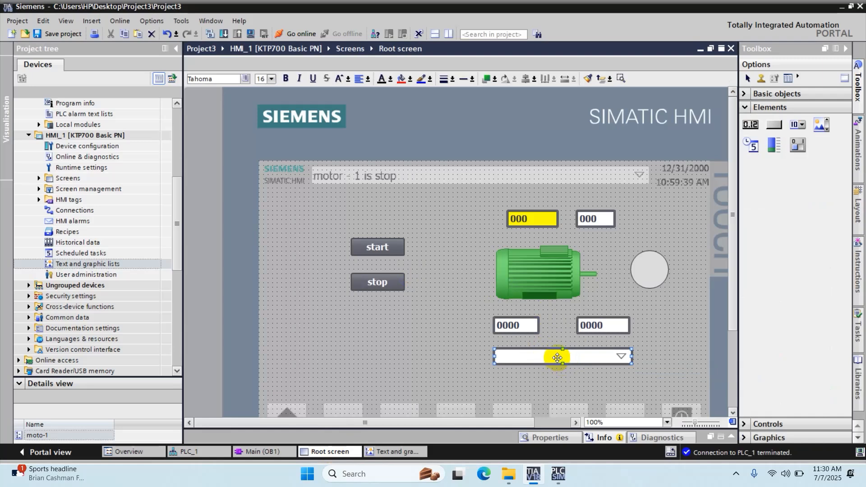
click(730, 437)
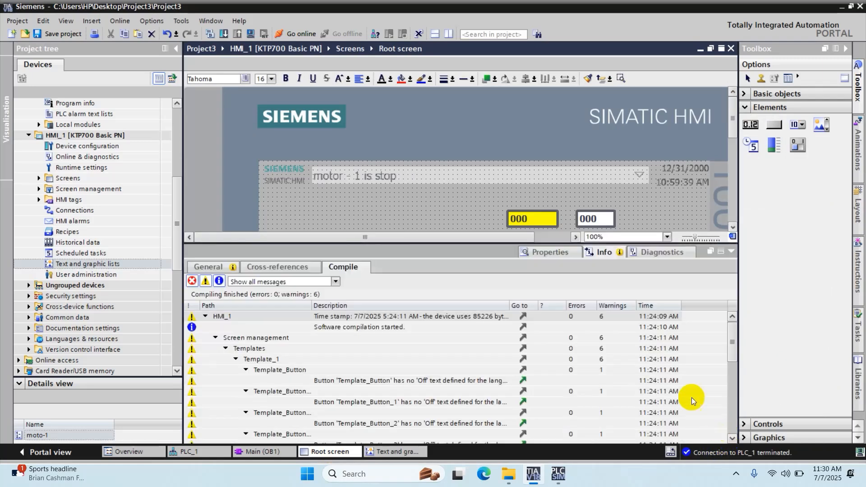
drag(728, 125, 728, 175)
click(543, 252)
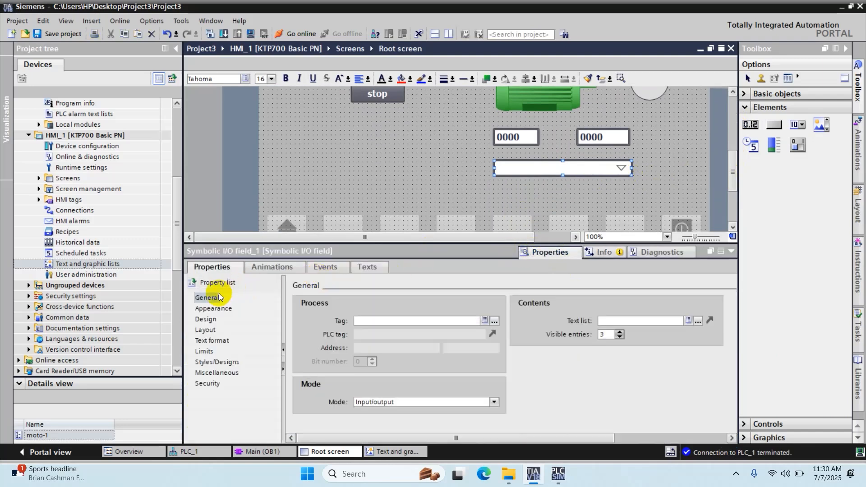
click(493, 323)
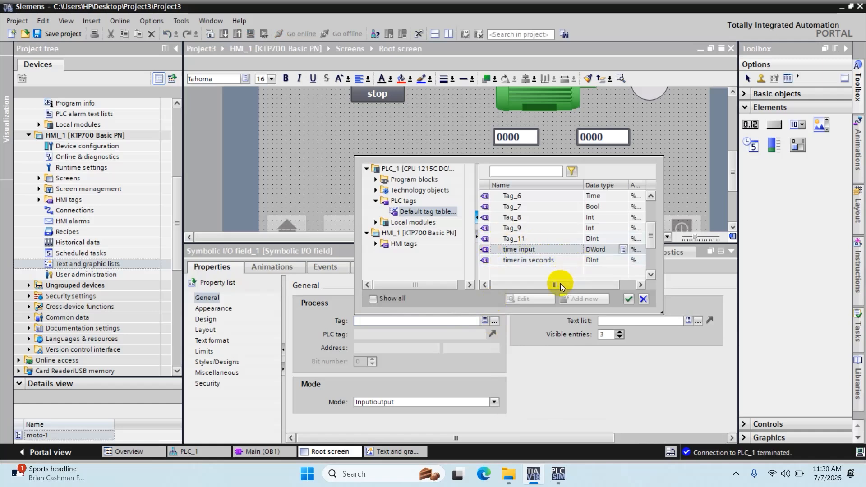
drag(560, 285, 576, 285)
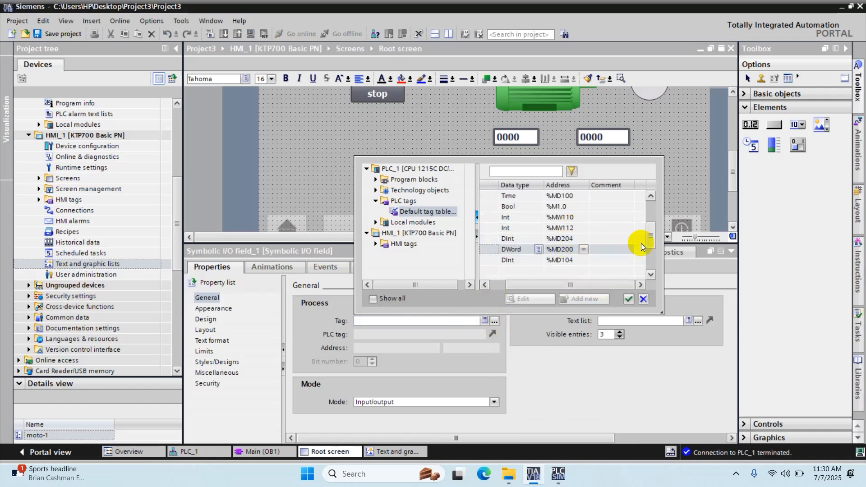
drag(654, 235, 651, 214)
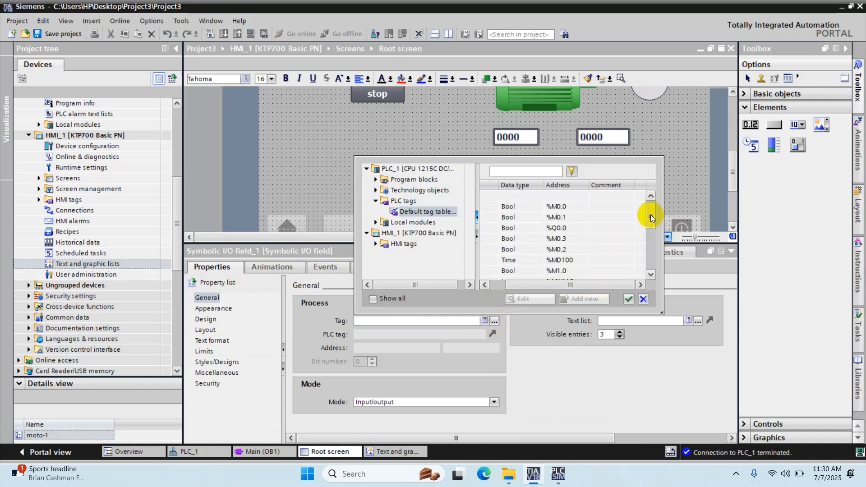
double_click(567, 231)
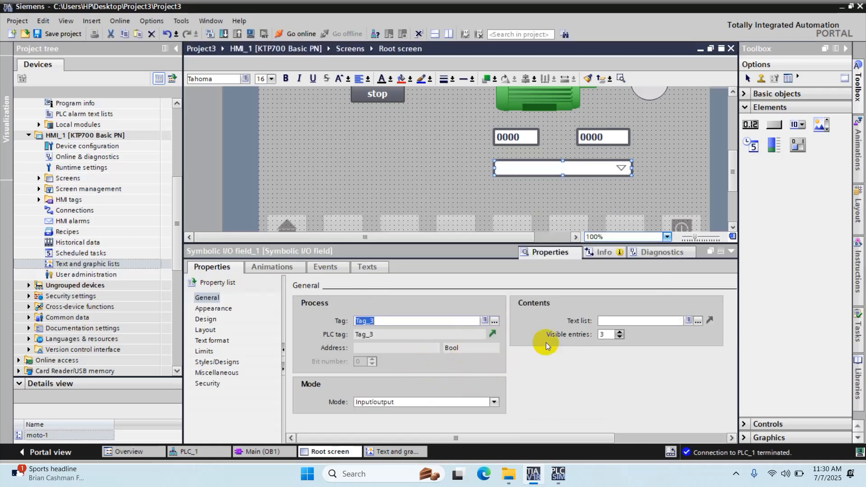
Assign the text list moto-1 to the symbolic I/O field on the Root screen and narrow the field.
click(624, 322)
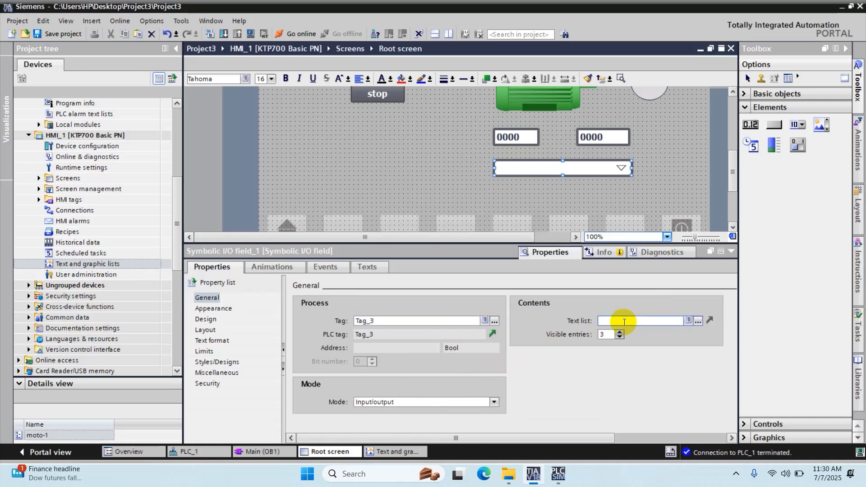
click(384, 452)
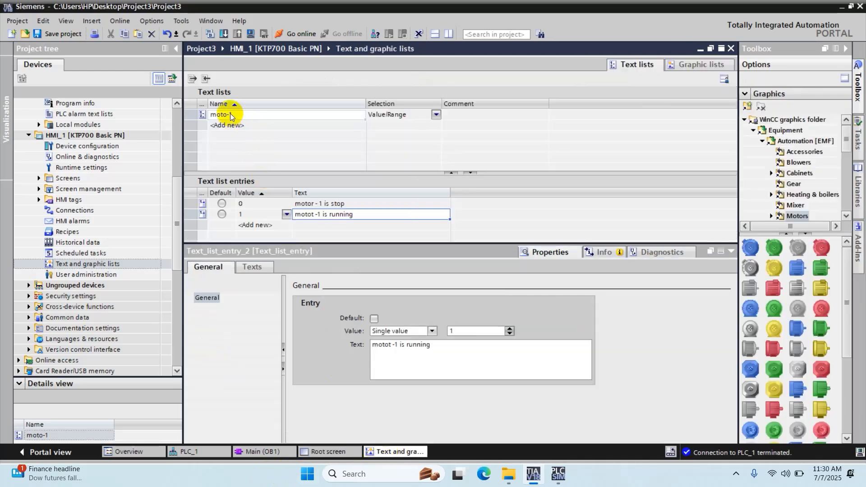
click(329, 450)
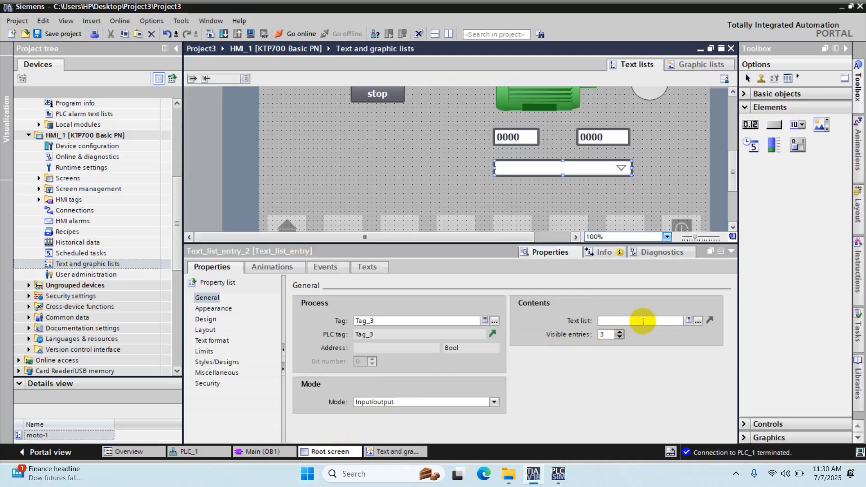
click(698, 321)
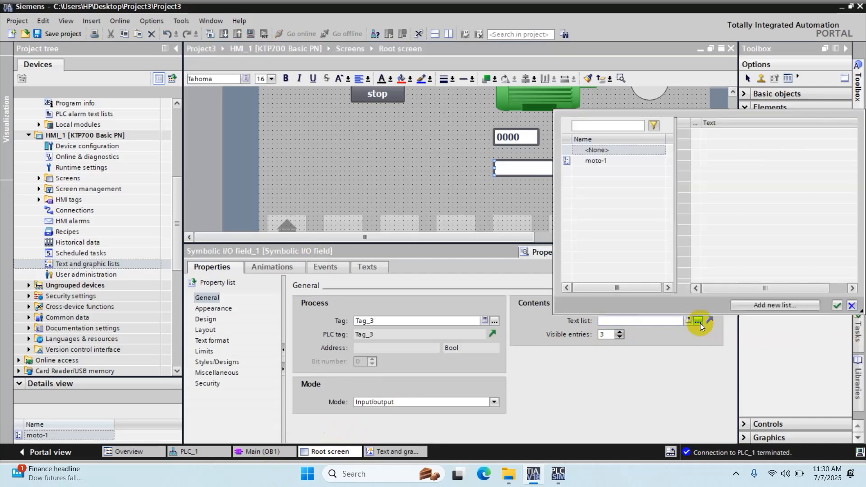
click(598, 162)
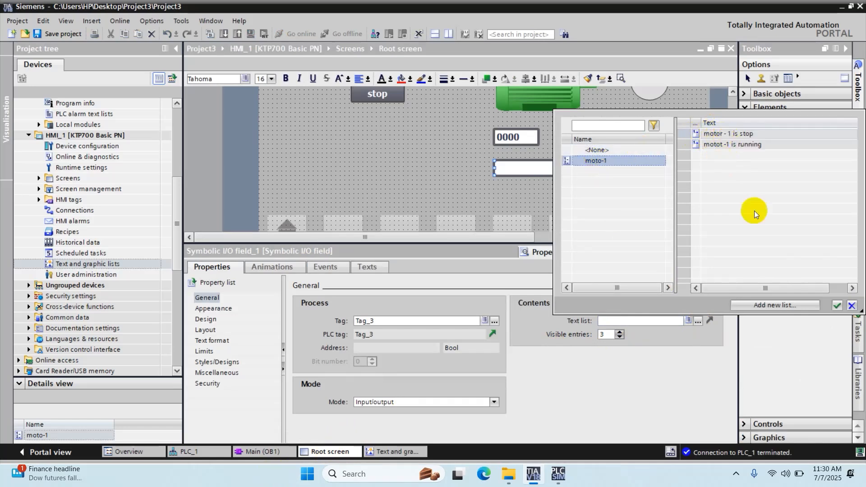
click(837, 305)
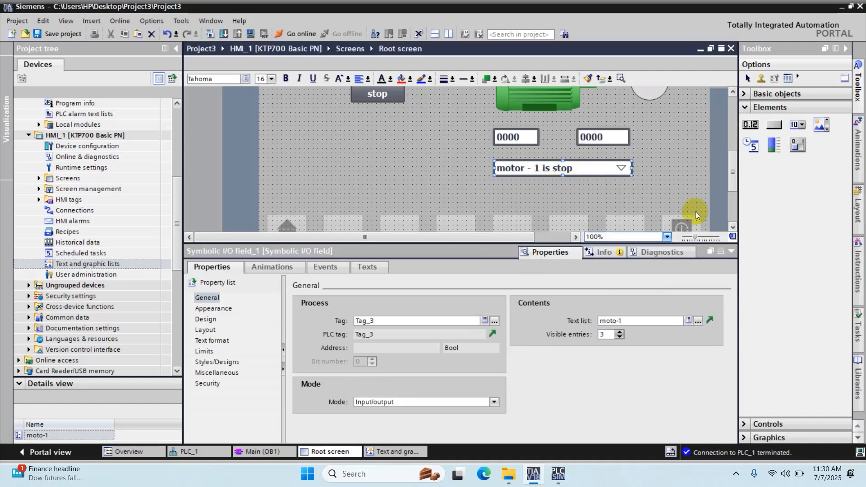
click(729, 253)
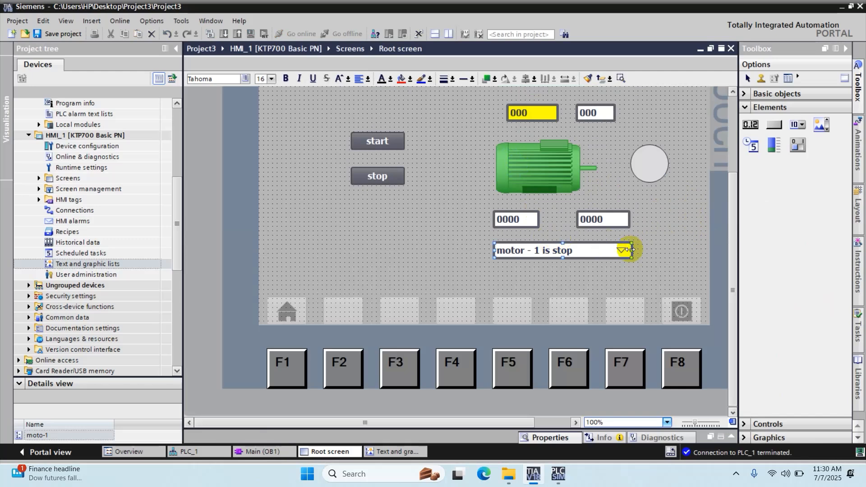
drag(631, 249, 598, 250)
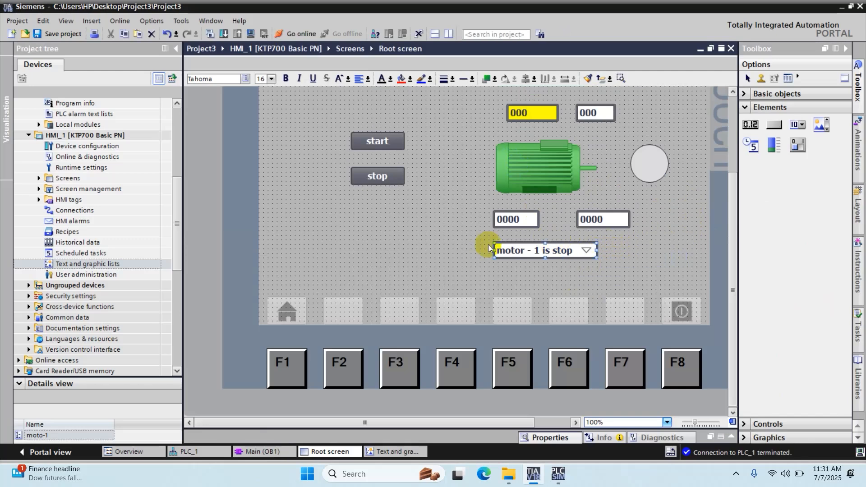
Turn on online monitoring for the Main (OB1) block and return to the Root screen.
click(260, 451)
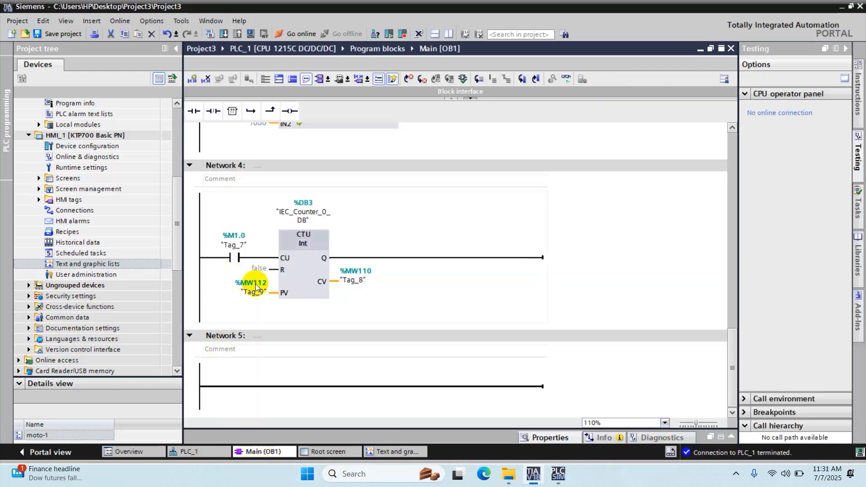
click(566, 79)
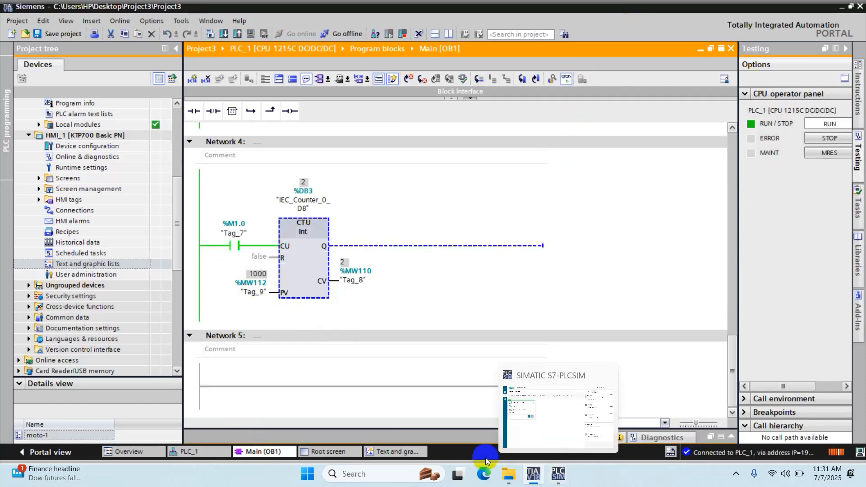
click(332, 451)
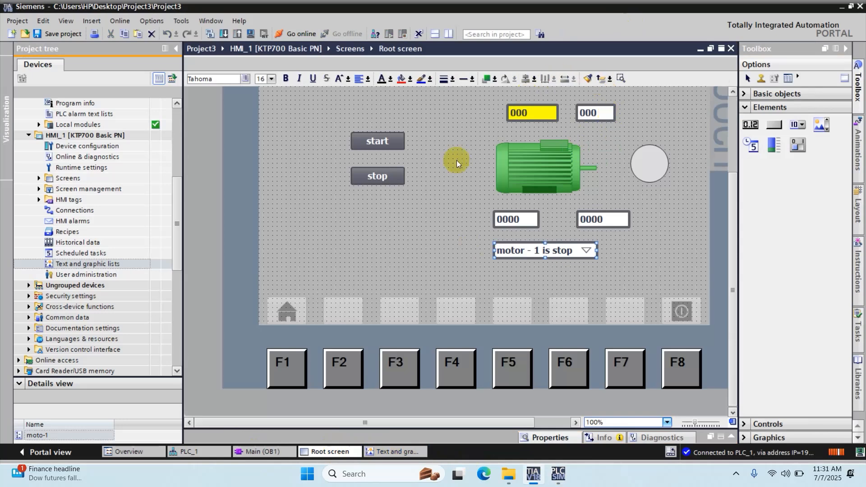
Simulate the HMI Root screen to check how the motor status text fits in the field, and close the simulator.
click(410, 199)
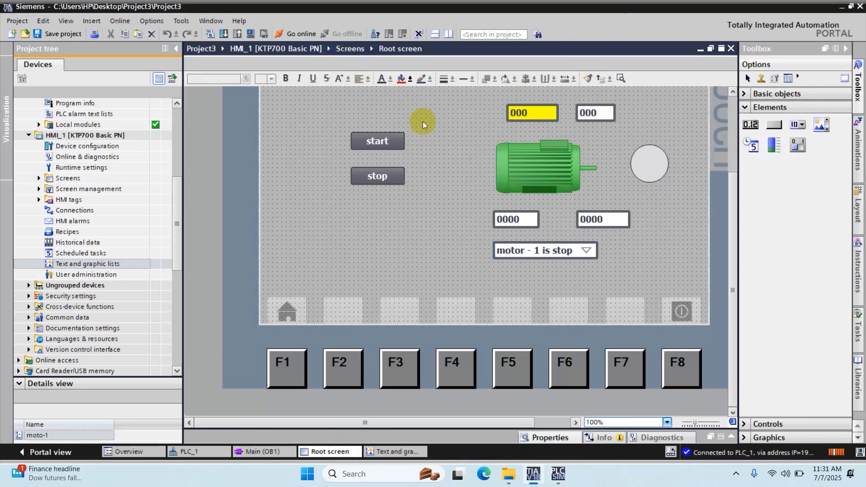
click(264, 34)
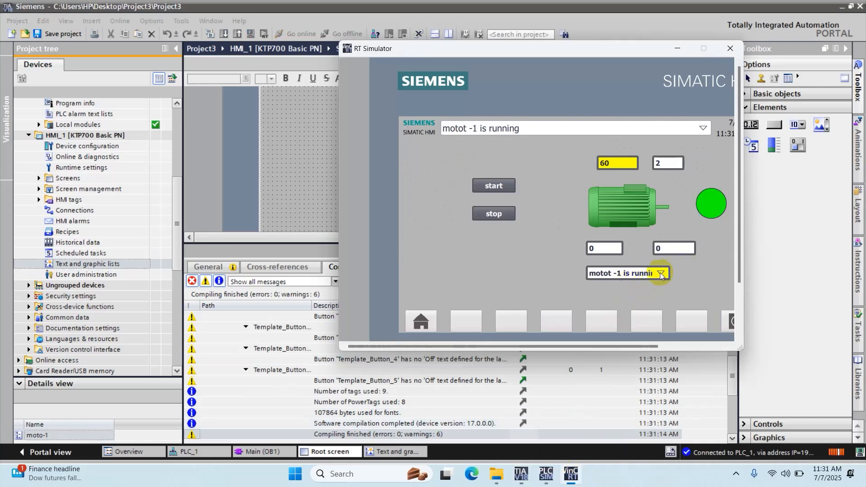
click(730, 47)
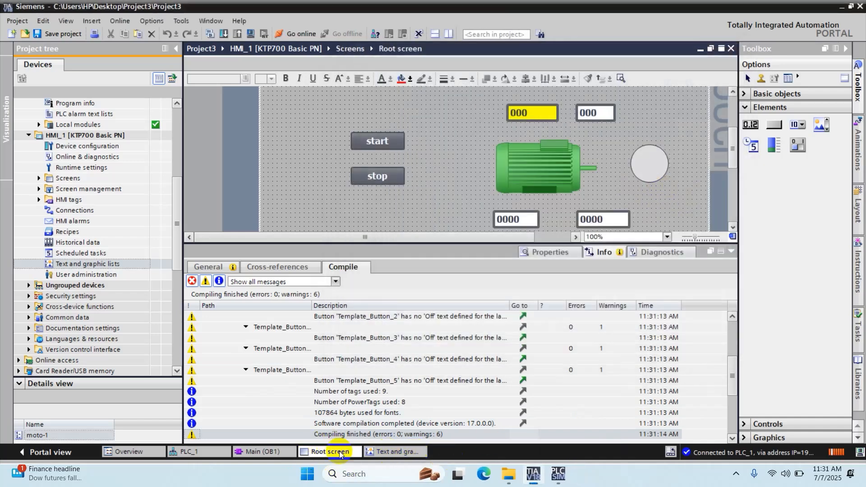
Widen the symbolic I/O field on the Root screen to make room for the longer status text.
click(270, 452)
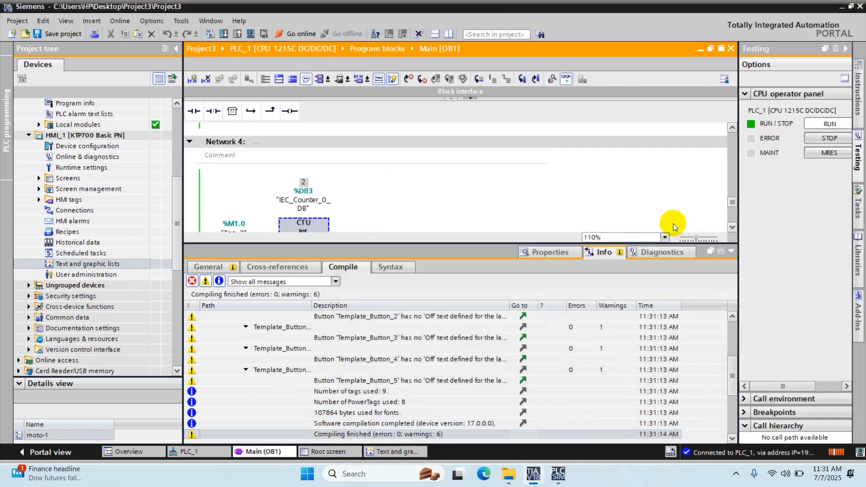
click(332, 452)
click(732, 250)
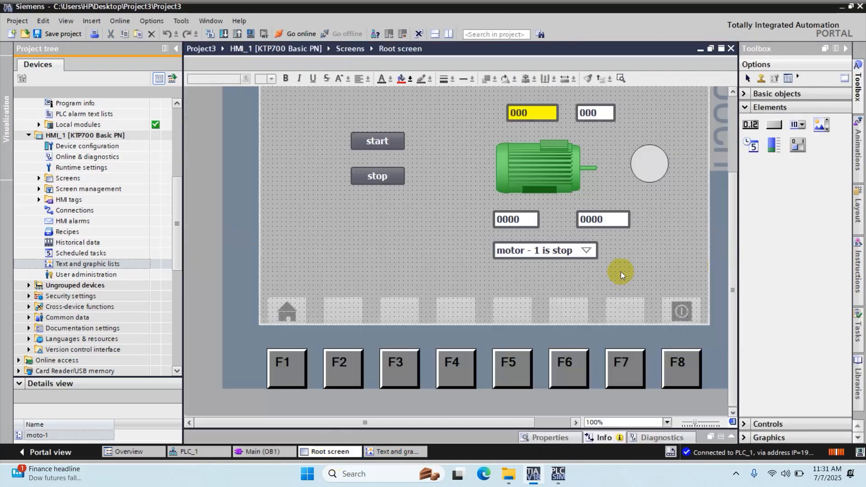
click(594, 250)
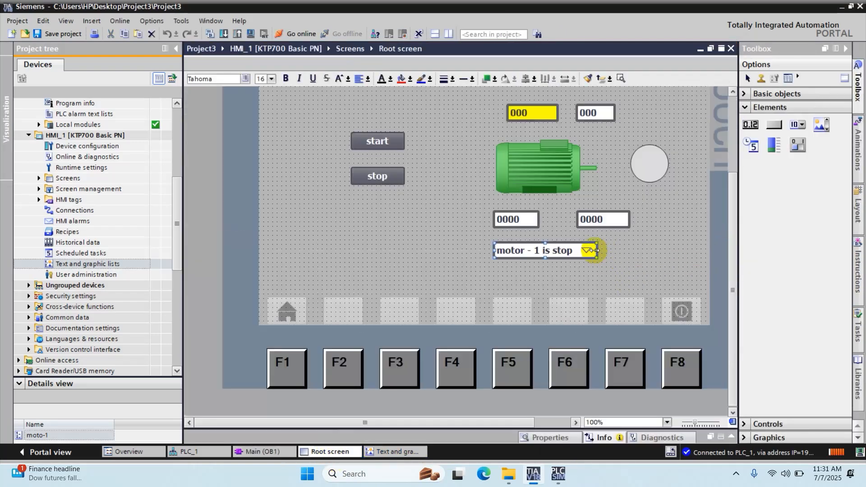
drag(594, 250, 634, 250)
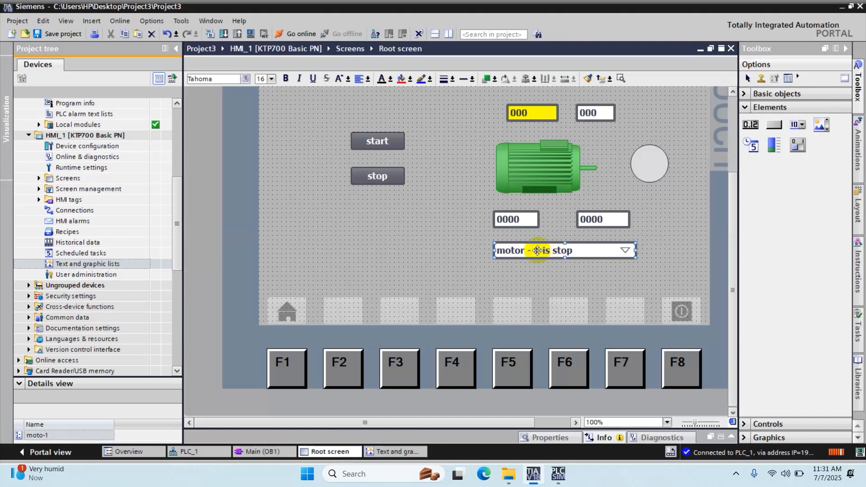
Examine the text format, design and appearance properties of the symbolic I/O field.
click(732, 437)
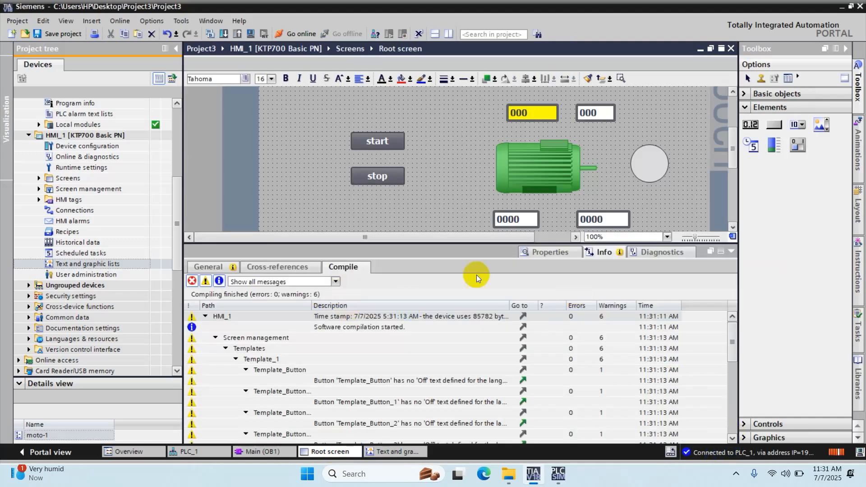
click(553, 257)
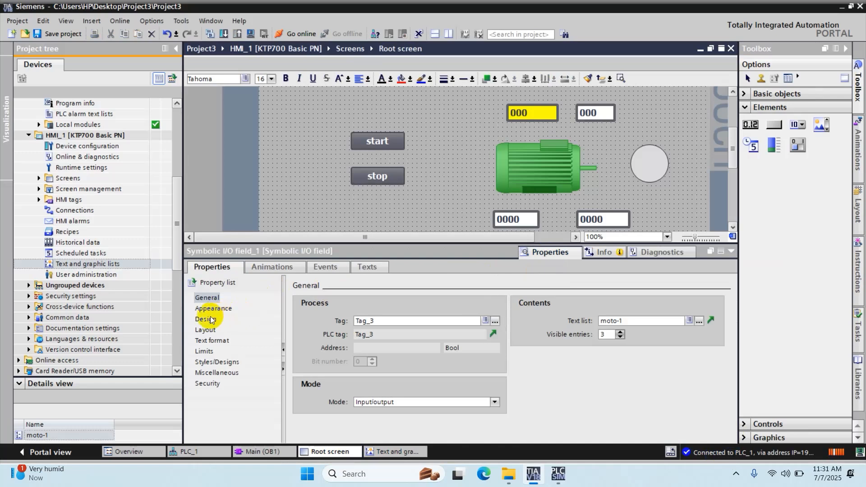
click(205, 341)
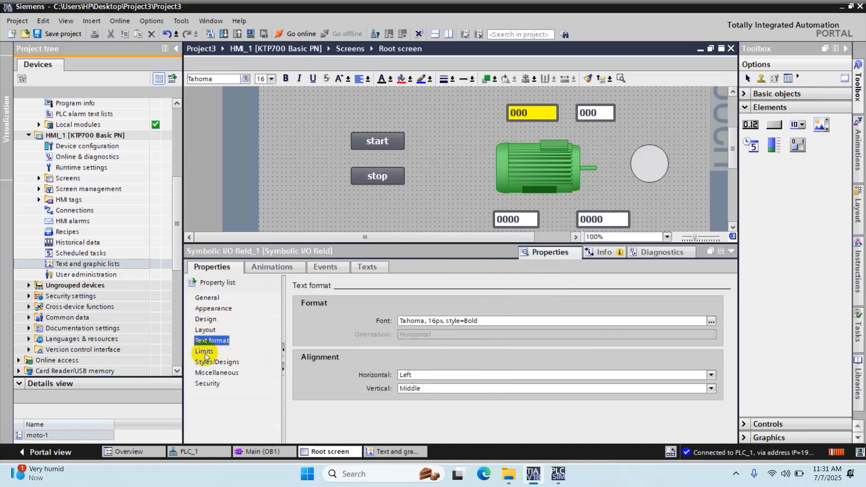
click(207, 320)
click(212, 309)
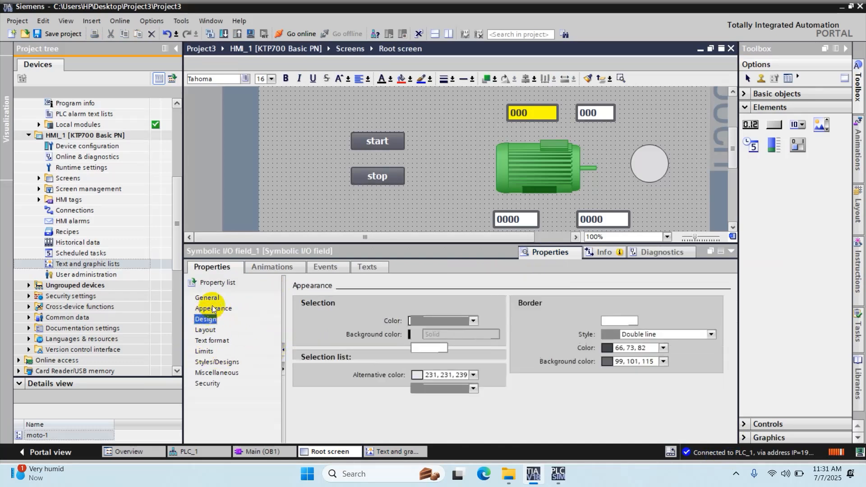
click(732, 227)
click(733, 227)
click(732, 227)
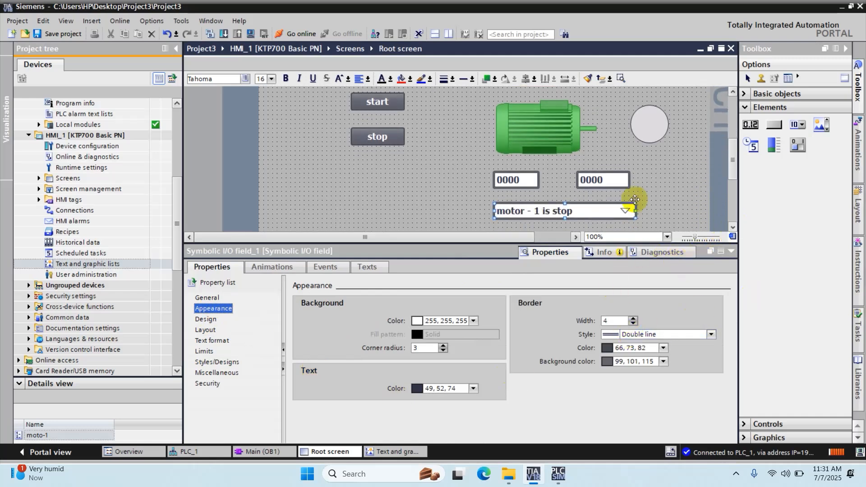
click(302, 130)
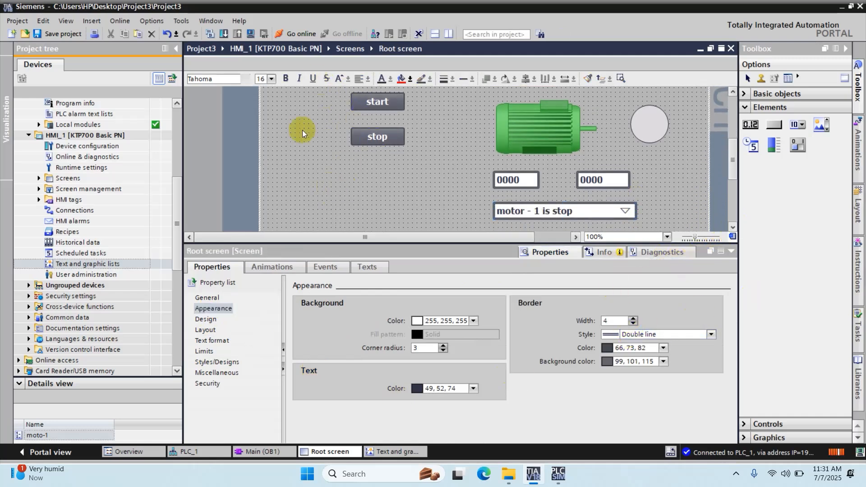
Start the HMI simulation again and bring the simulator window into clear view.
click(251, 34)
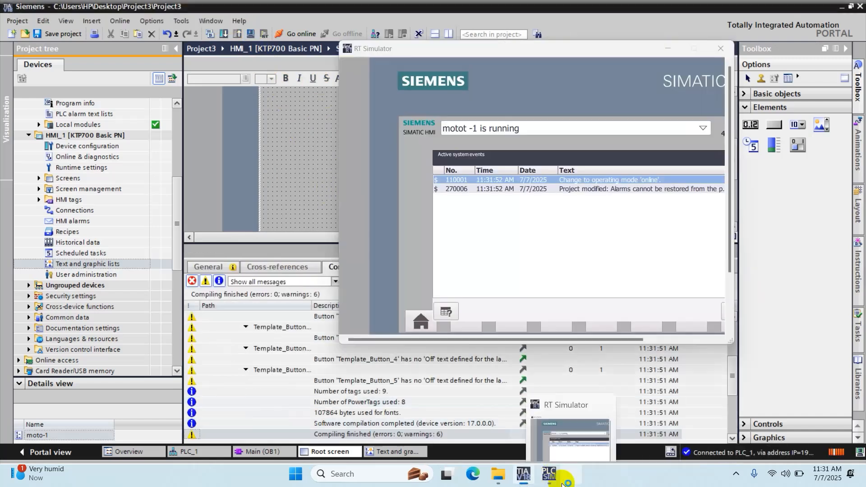
click(571, 474)
click(572, 462)
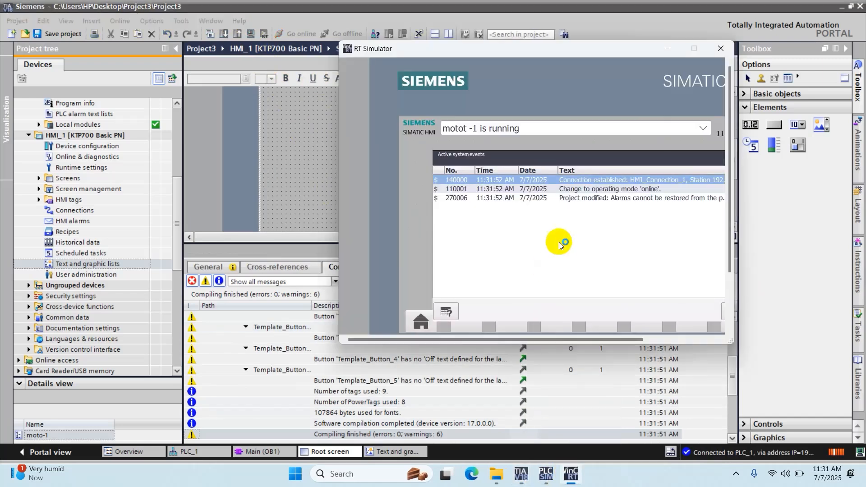
drag(601, 57, 488, 62)
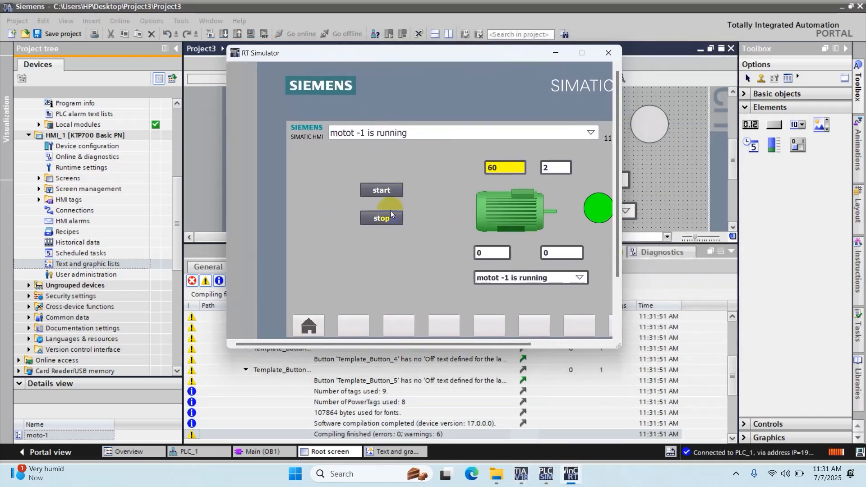
Stop and restart the motor in the simulator to check the status field, and enlarge the window to show the whole panel.
click(387, 219)
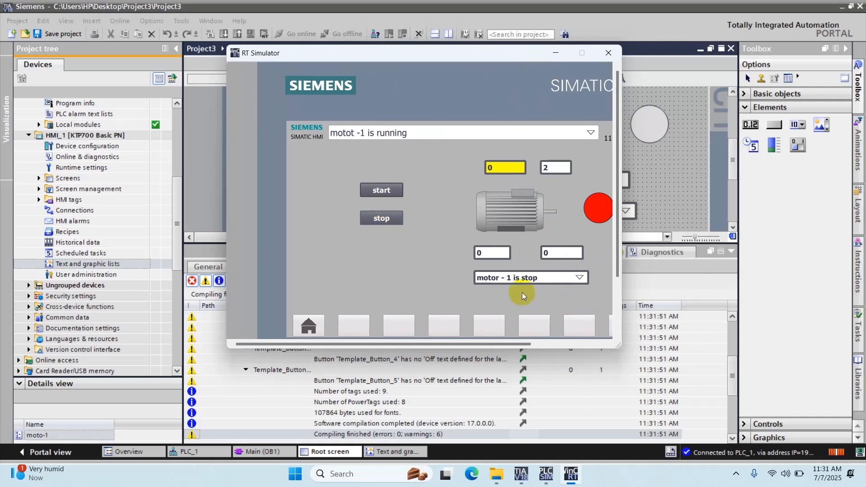
click(515, 281)
click(387, 193)
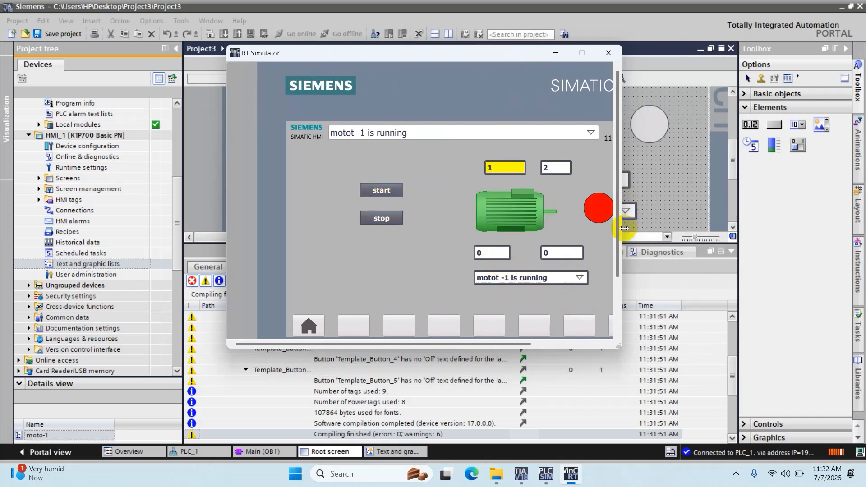
drag(623, 228, 735, 231)
drag(606, 349, 608, 412)
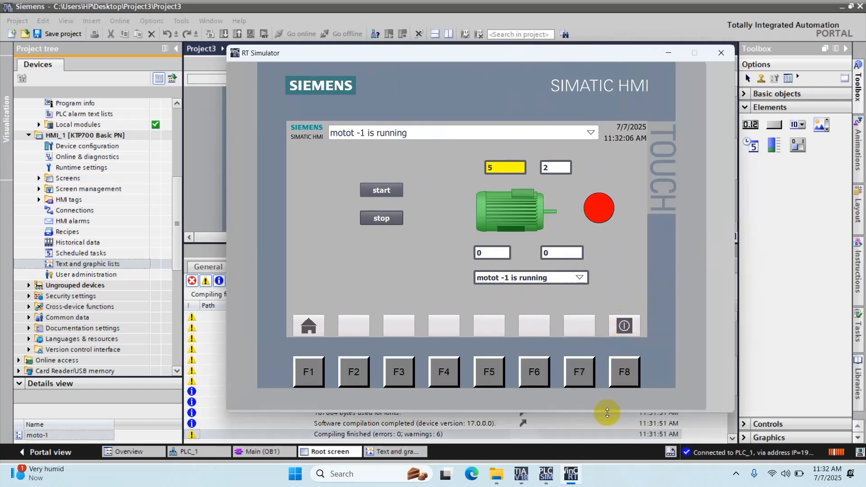